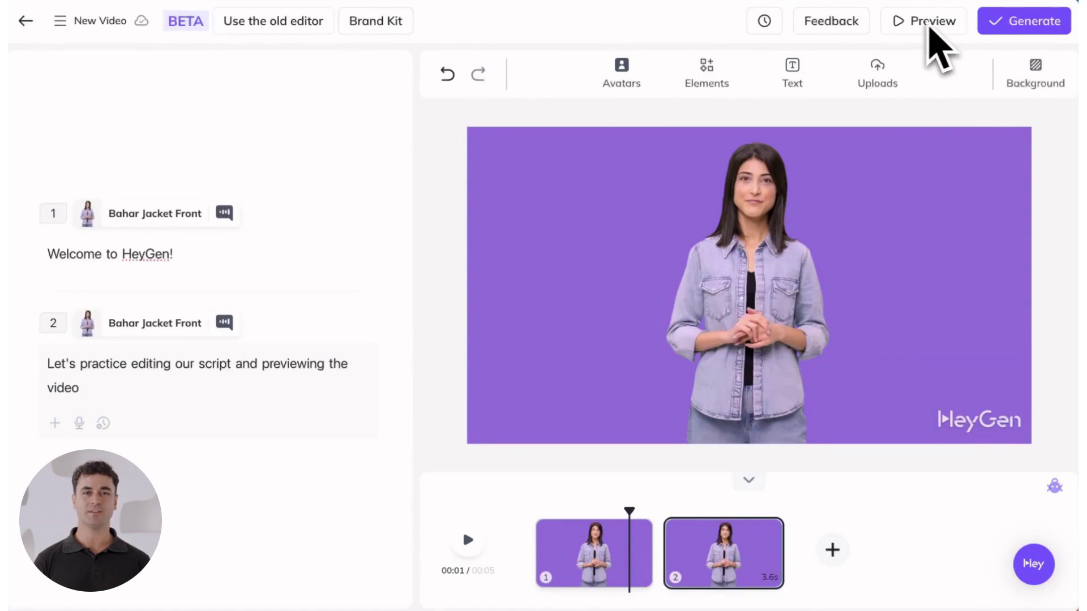
Step: Preview the video, return to editing, select scenes 1 and 2, and play the timeline
click(928, 22)
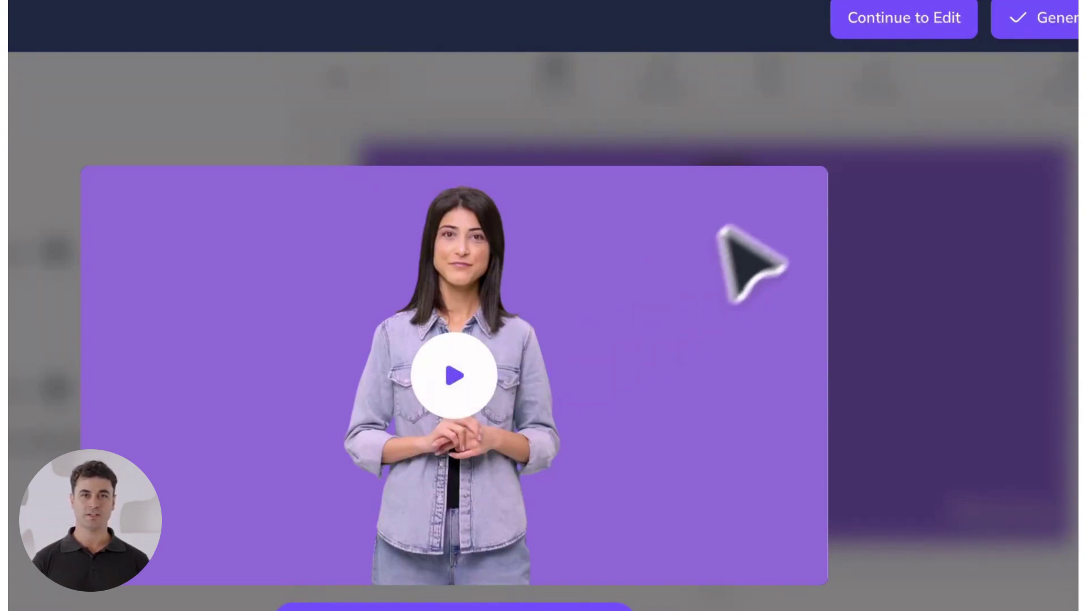
click(855, 29)
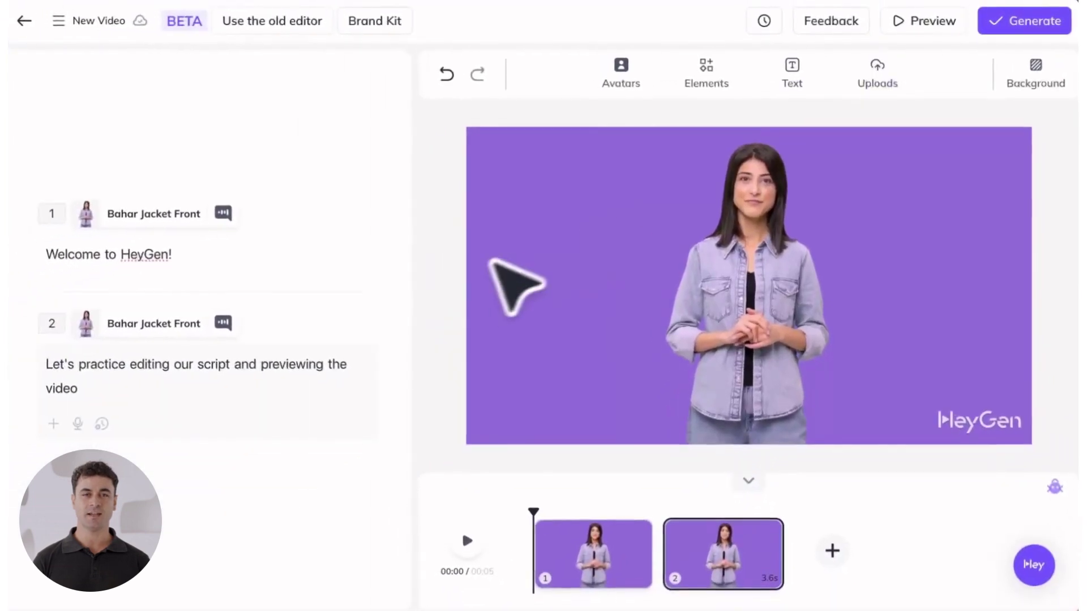
click(283, 264)
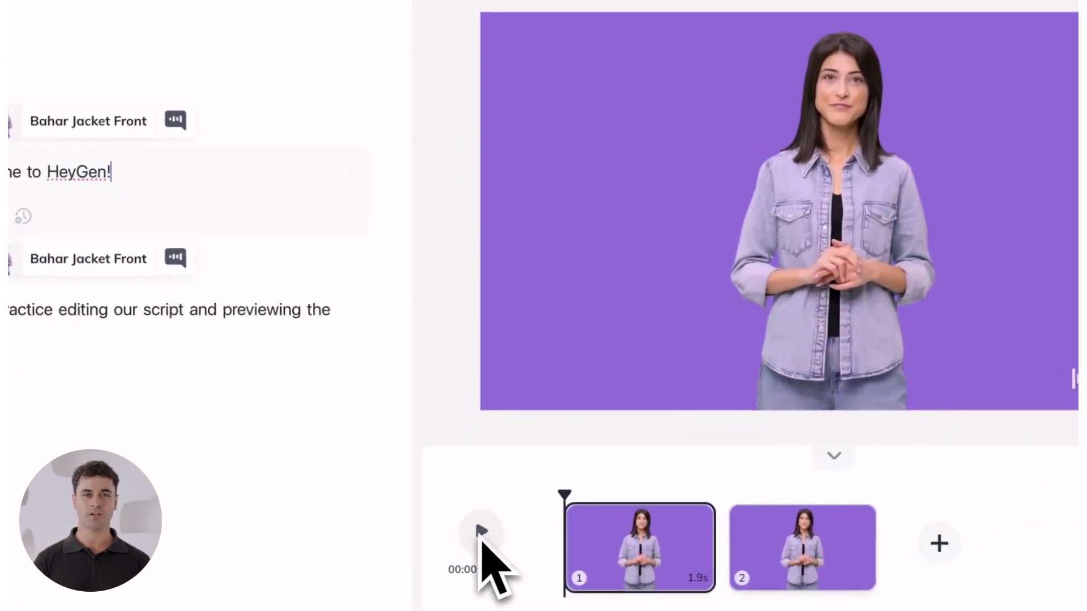
click(38, 329)
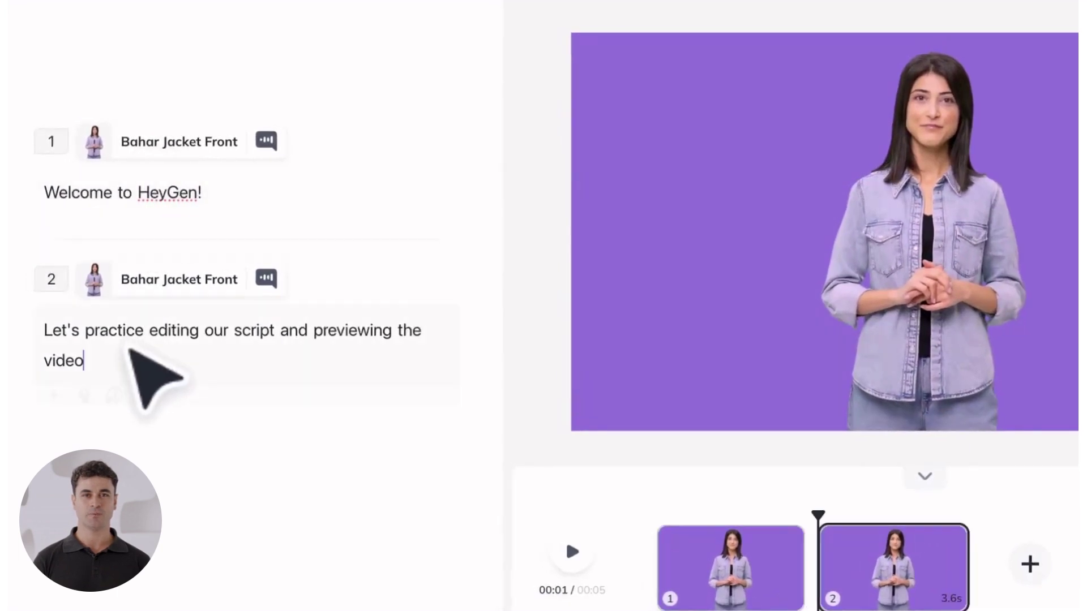
click(572, 552)
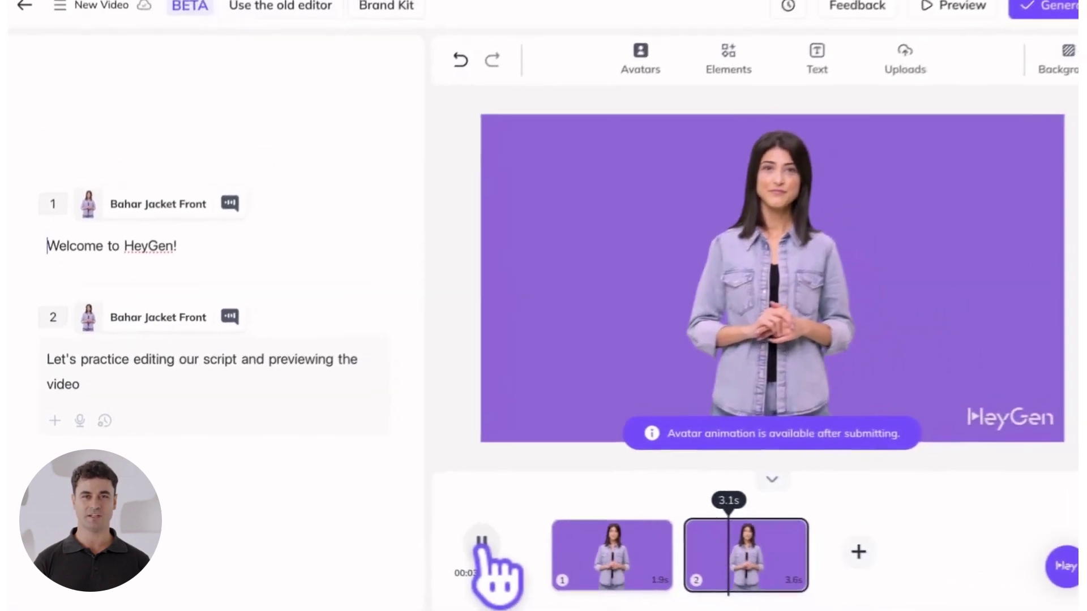
Step: Pause playback and submit the video for generation, saving it to My Videos
click(481, 542)
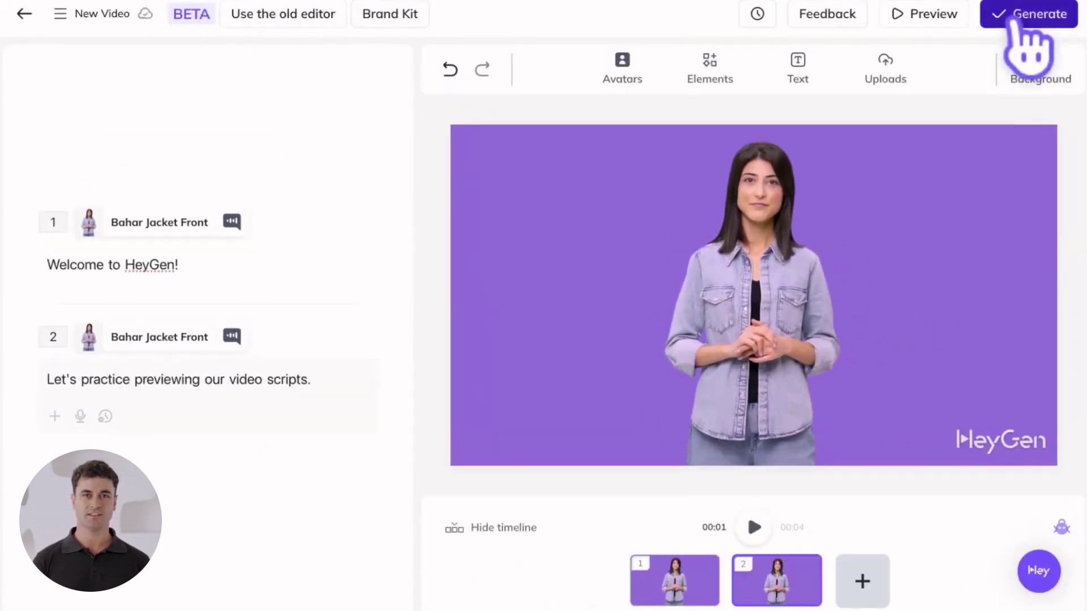
click(1021, 18)
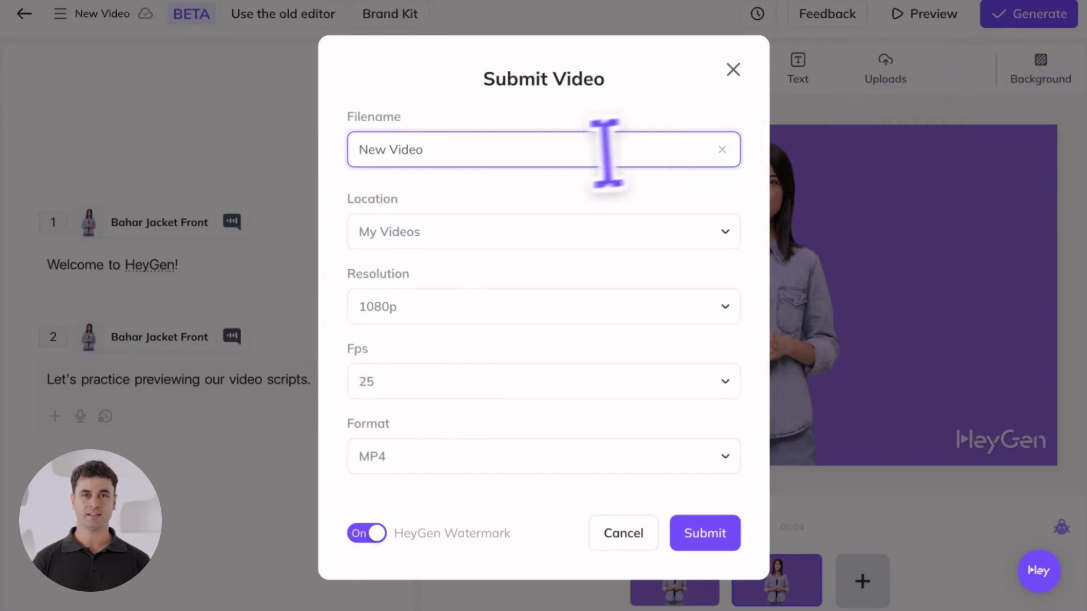
click(498, 233)
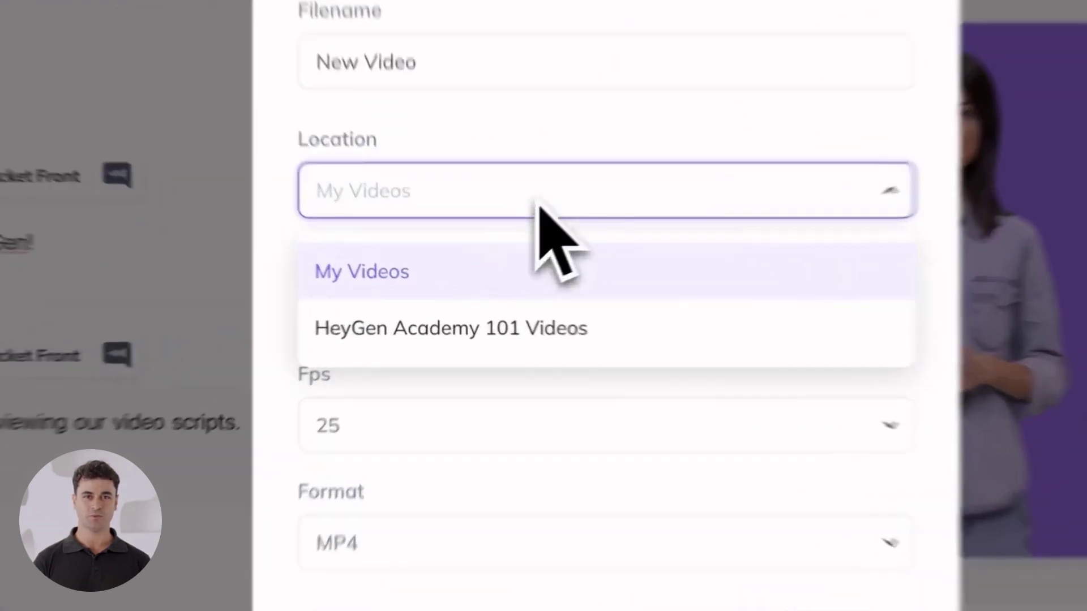
click(507, 241)
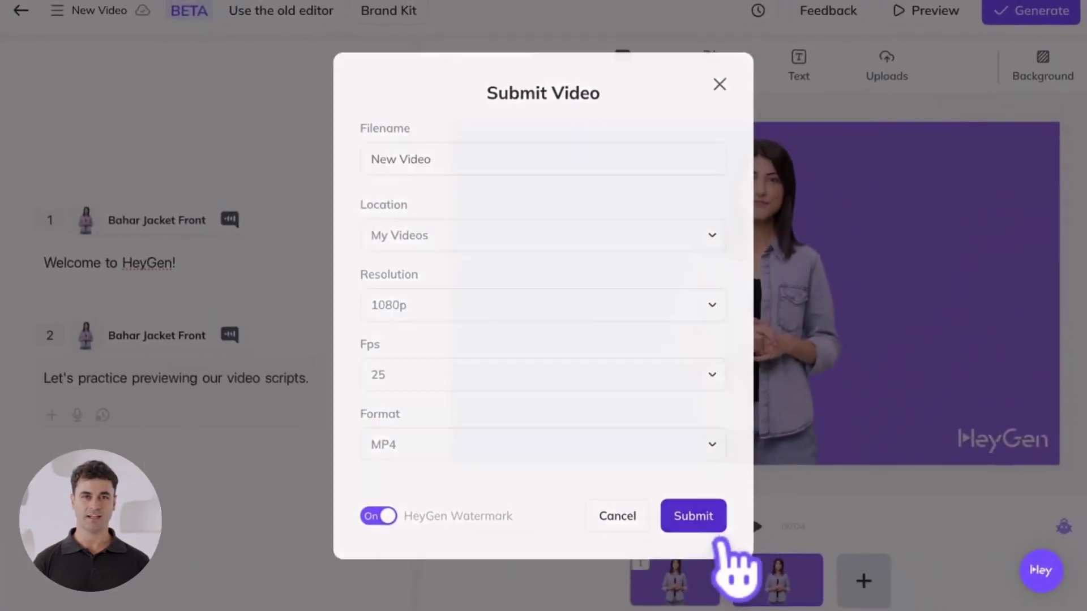
click(715, 529)
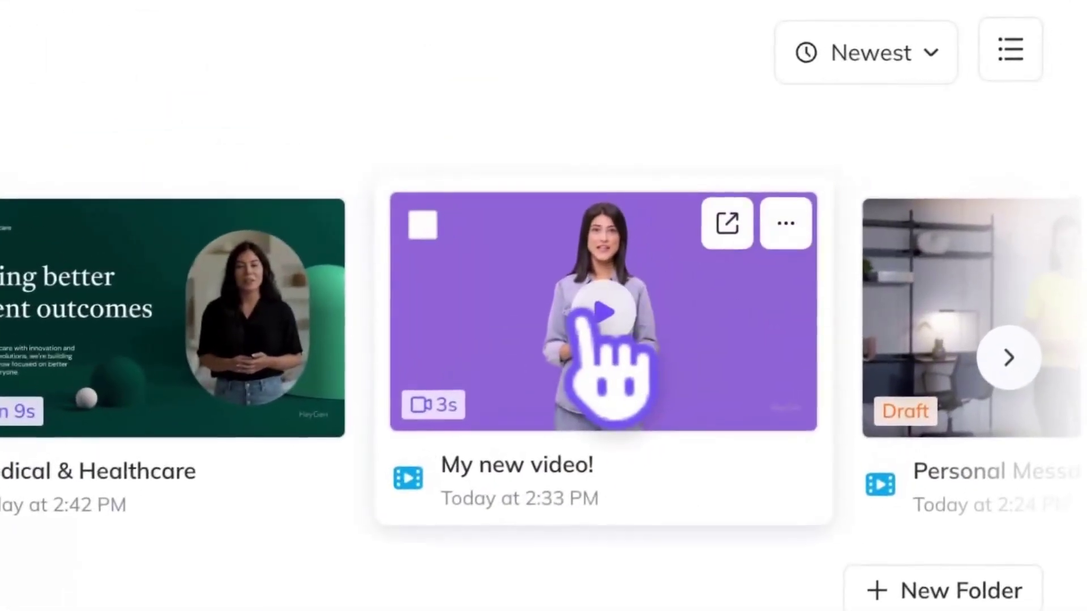
Step: Open the share page of My new video! and edit its title and description
click(599, 317)
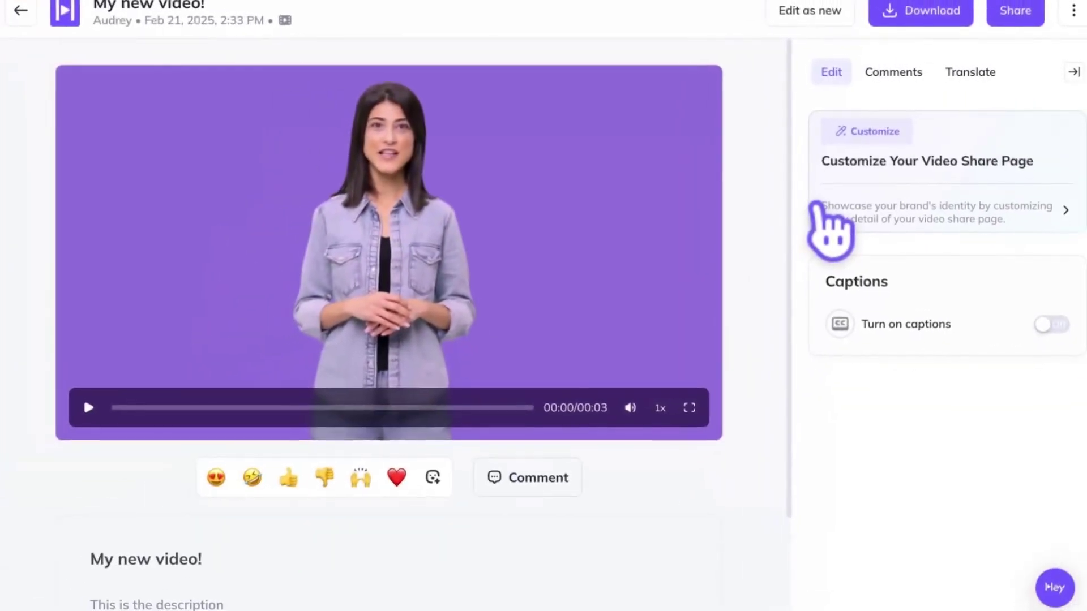
click(227, 558)
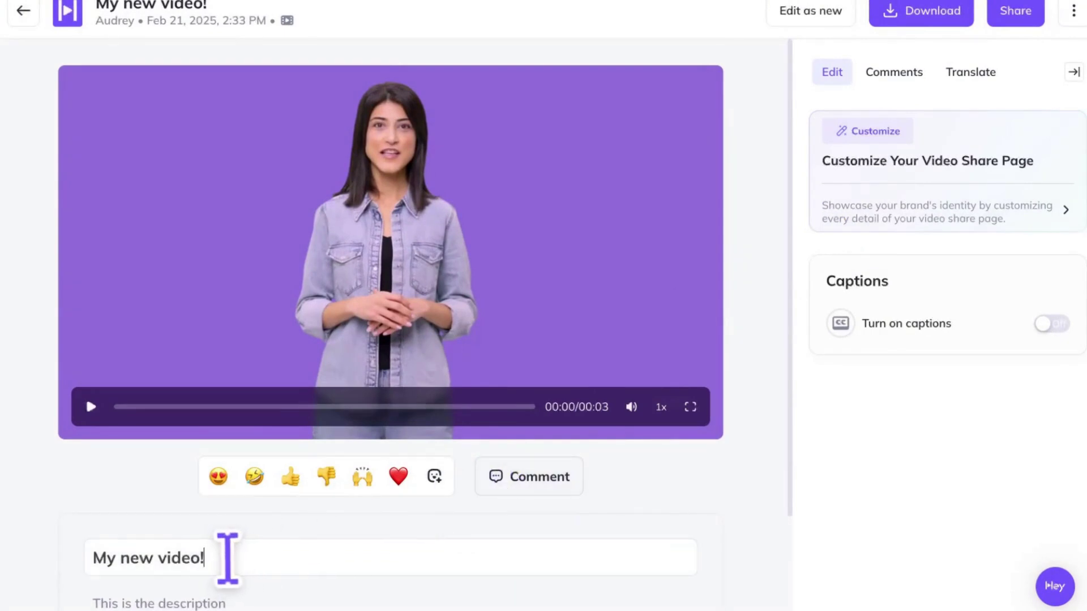
scroll(242, 581, down, 1)
click(258, 565)
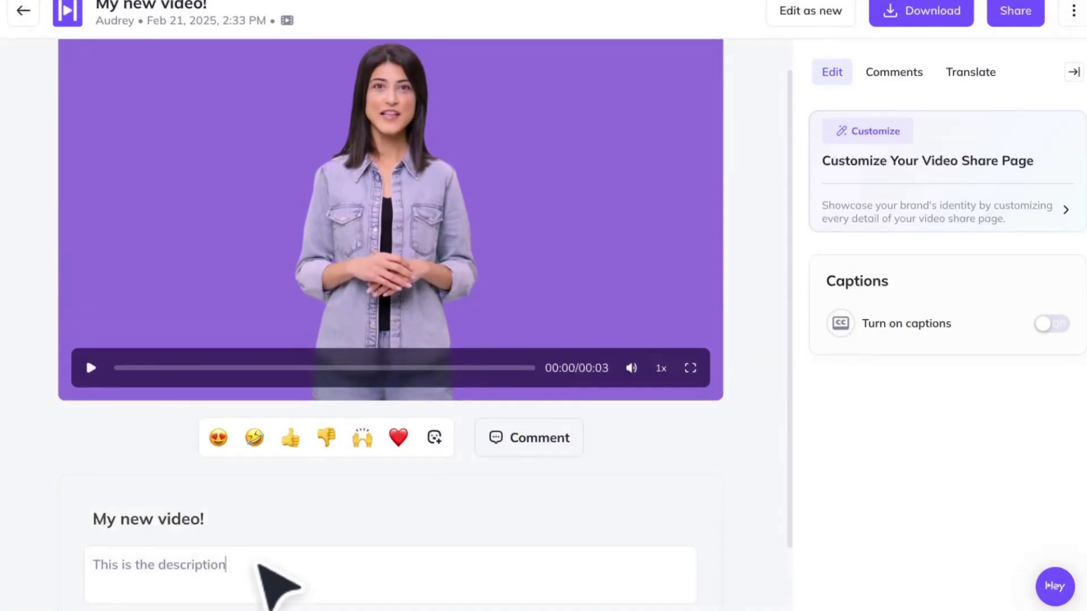
scroll(263, 569, up, 1)
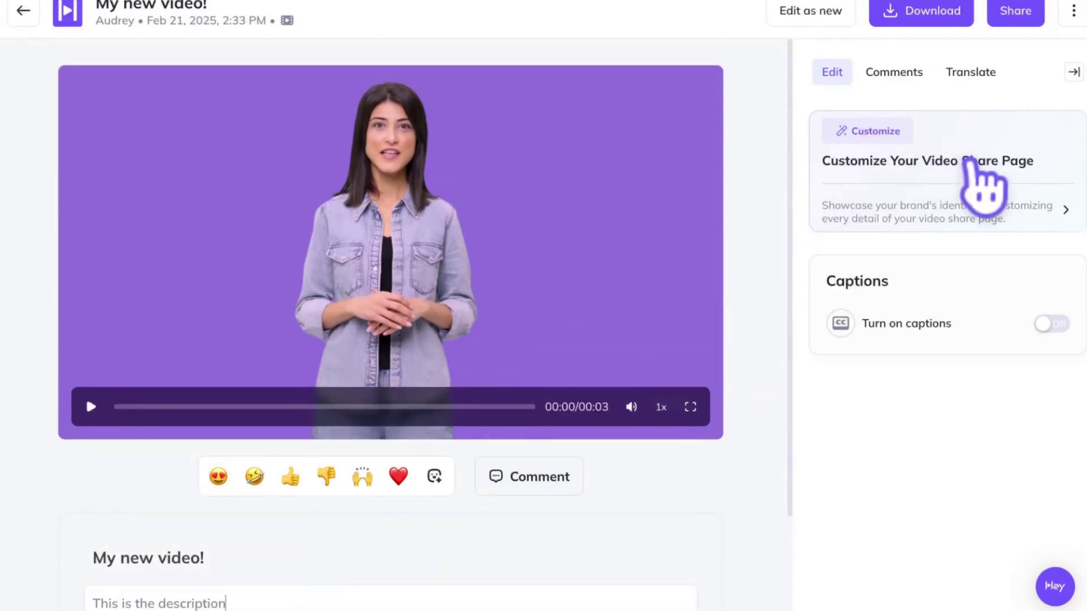
Step: Customize the share page with the Dark theme instead of Light
click(970, 164)
click(887, 201)
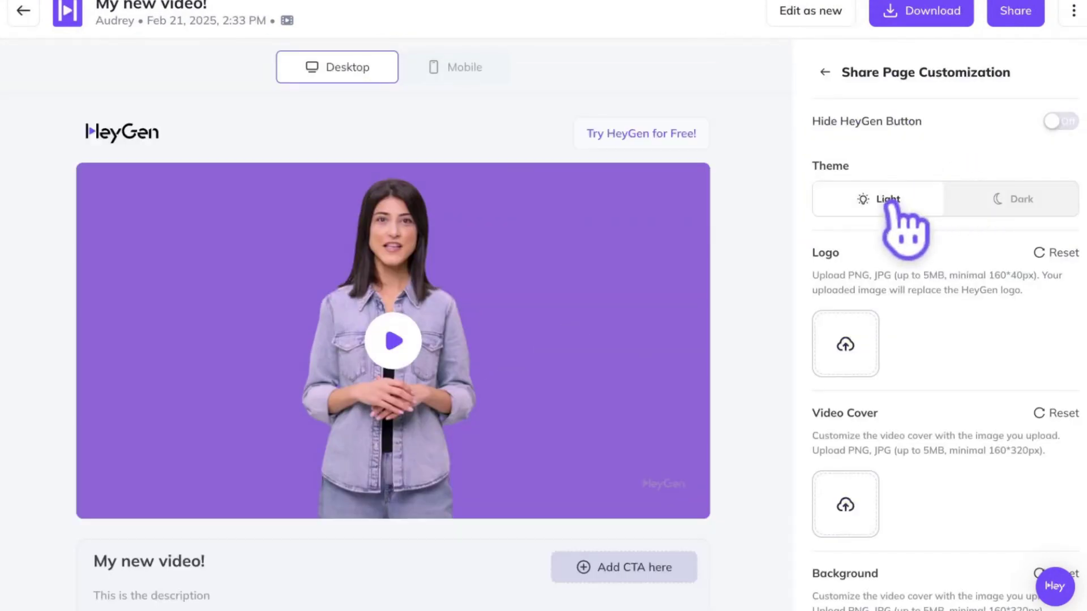
click(1008, 204)
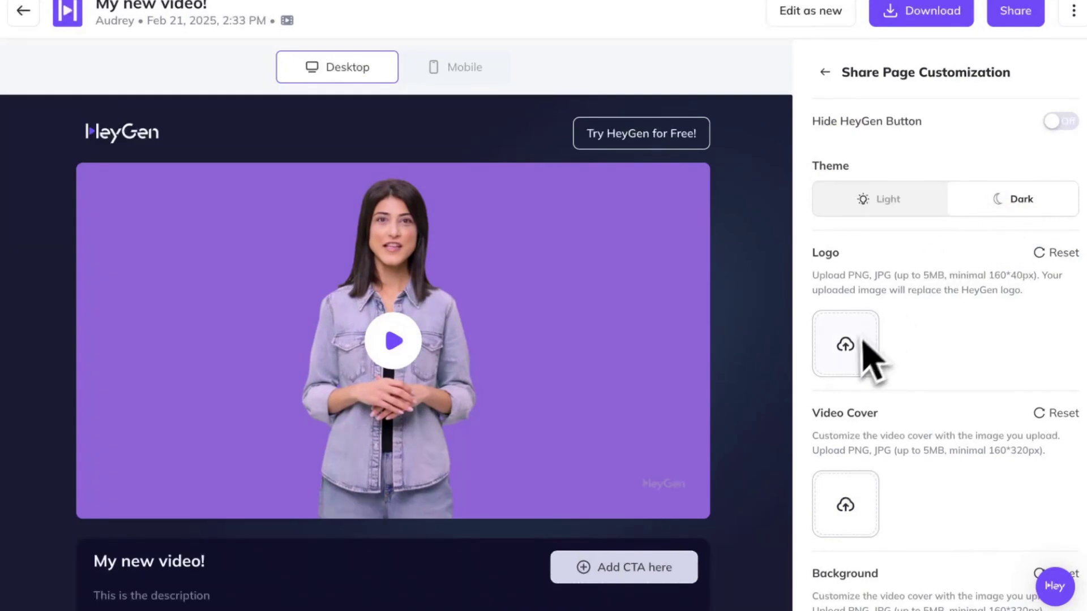
scroll(849, 538, down, 2)
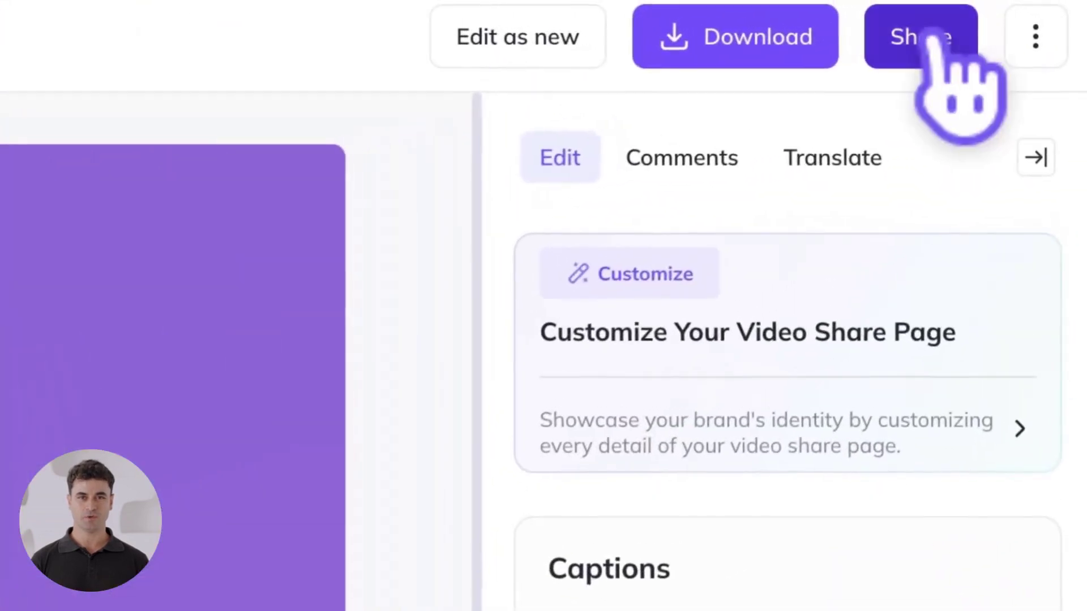
Step: Set general access to Anyone with the link and copy the collaboration link
click(931, 48)
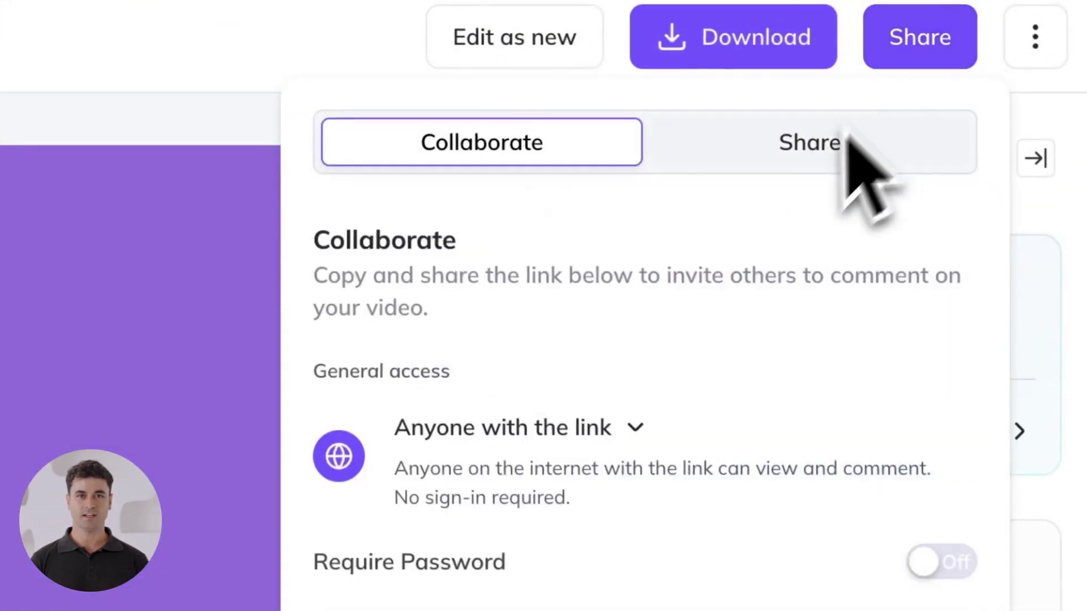
click(629, 432)
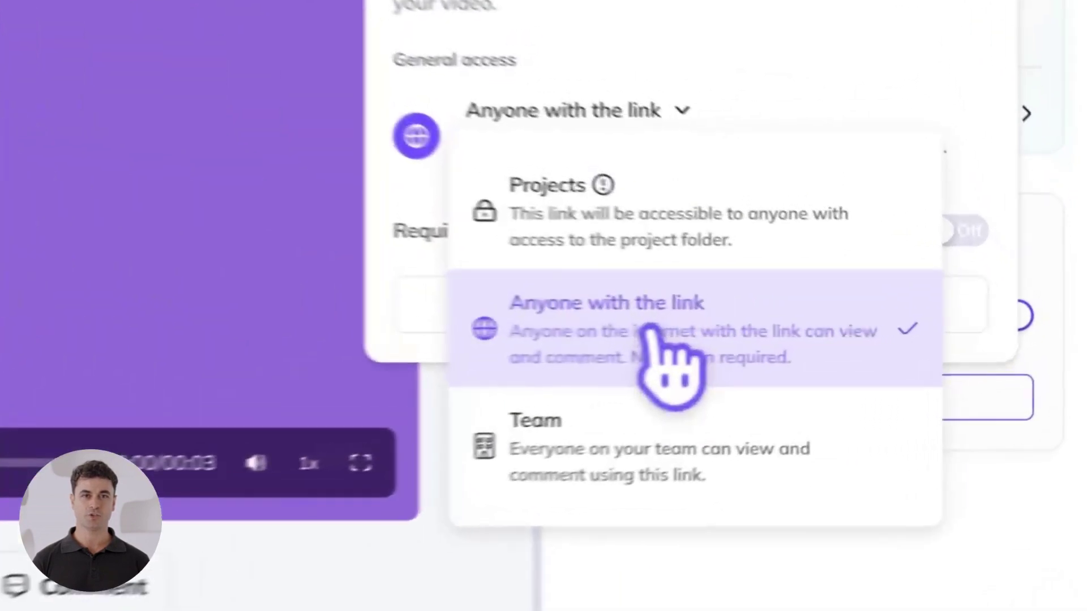
click(844, 332)
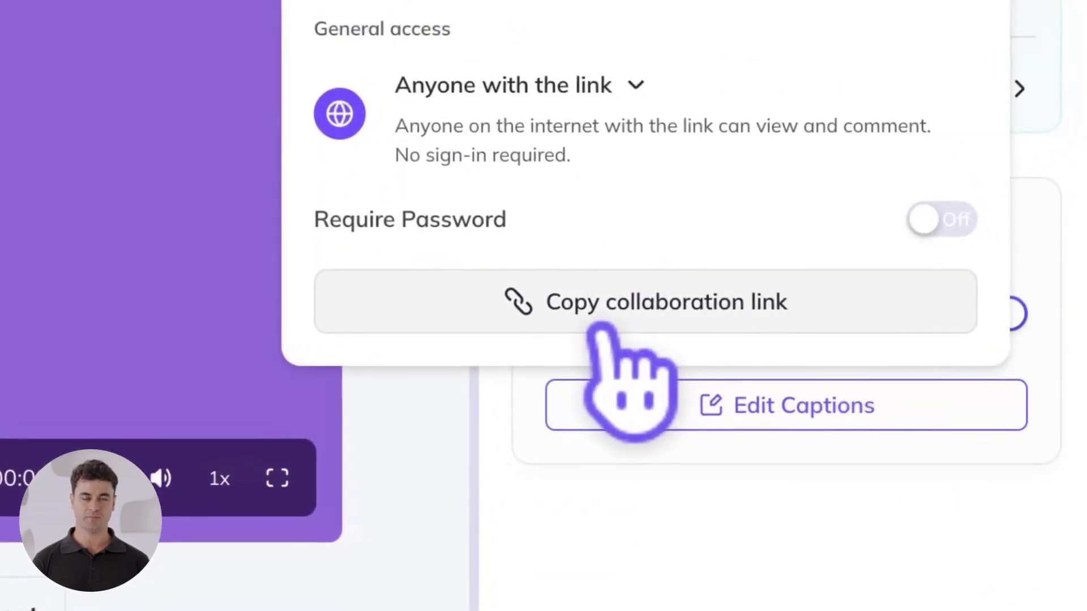
click(613, 292)
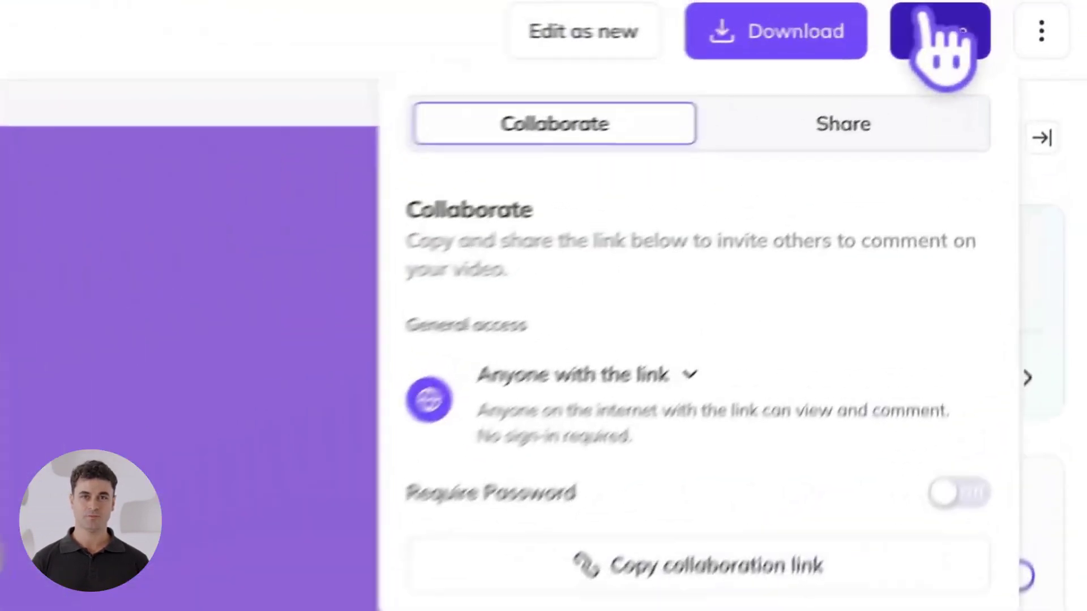
Step: Close the sharing options and switch on captions for the video
click(1003, 13)
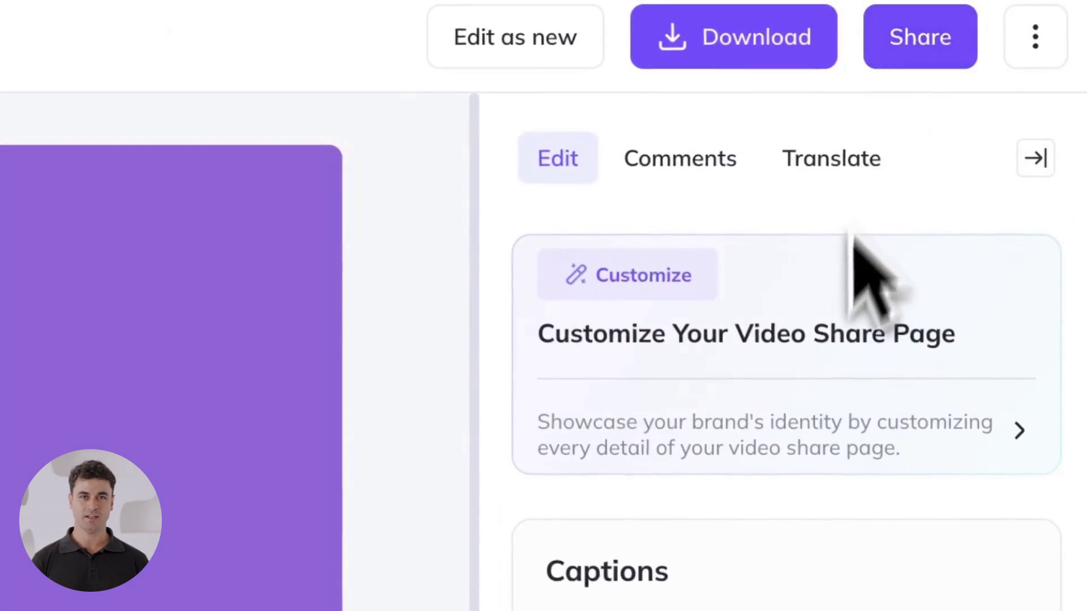
click(988, 362)
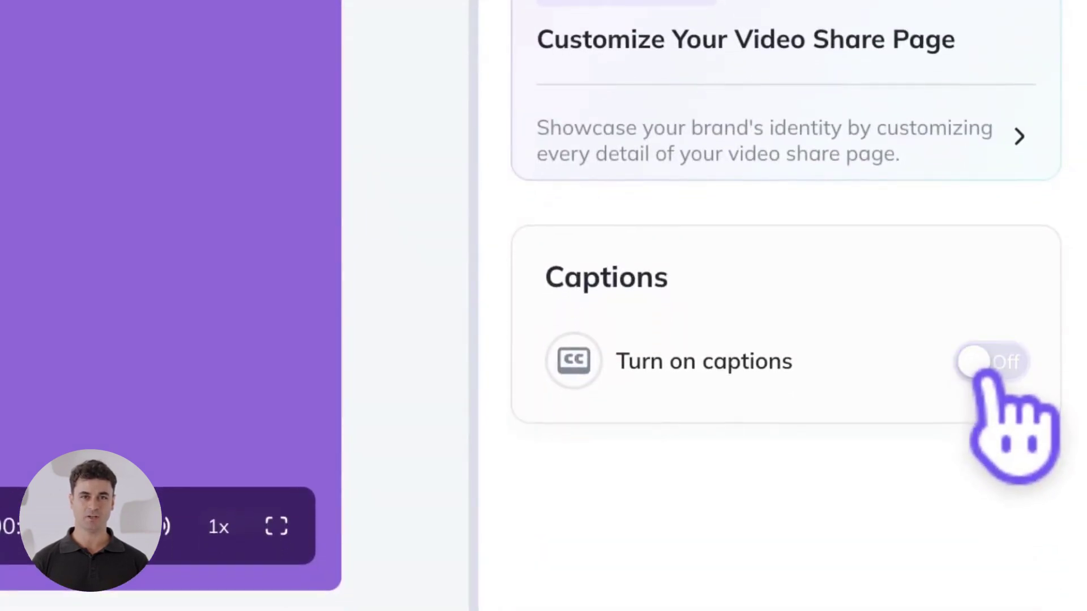
click(989, 363)
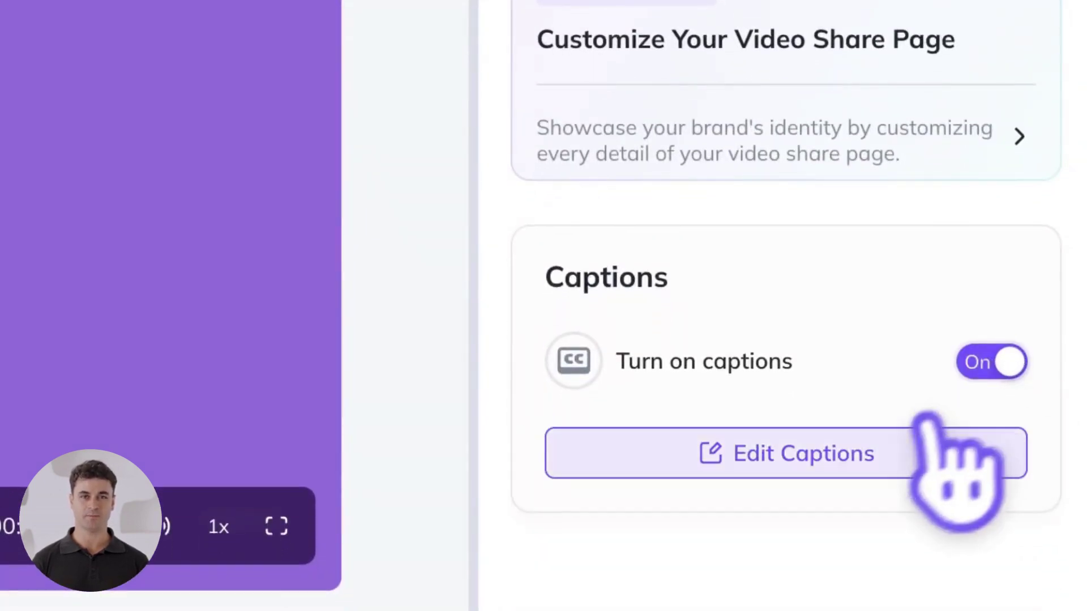
Step: Edit the first caption's text, save the captions, and publish them to viewers
click(931, 450)
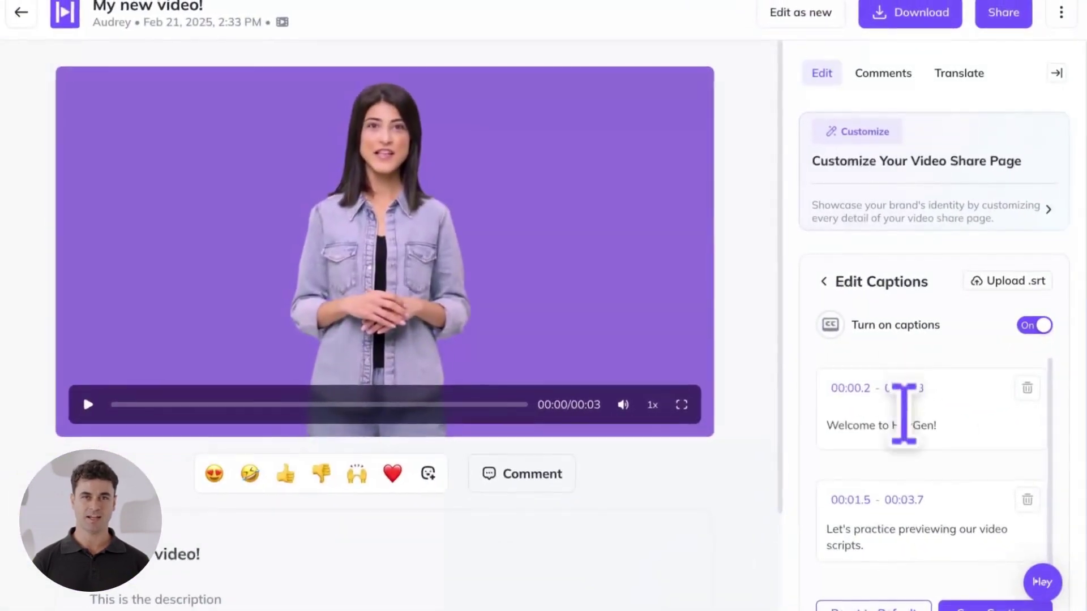
click(904, 422)
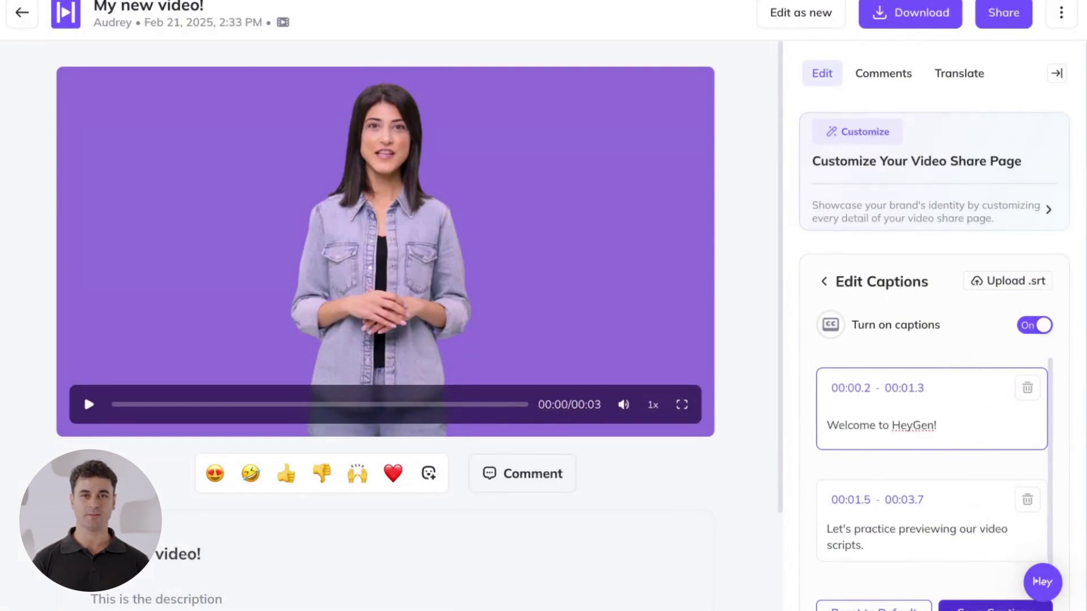
click(979, 606)
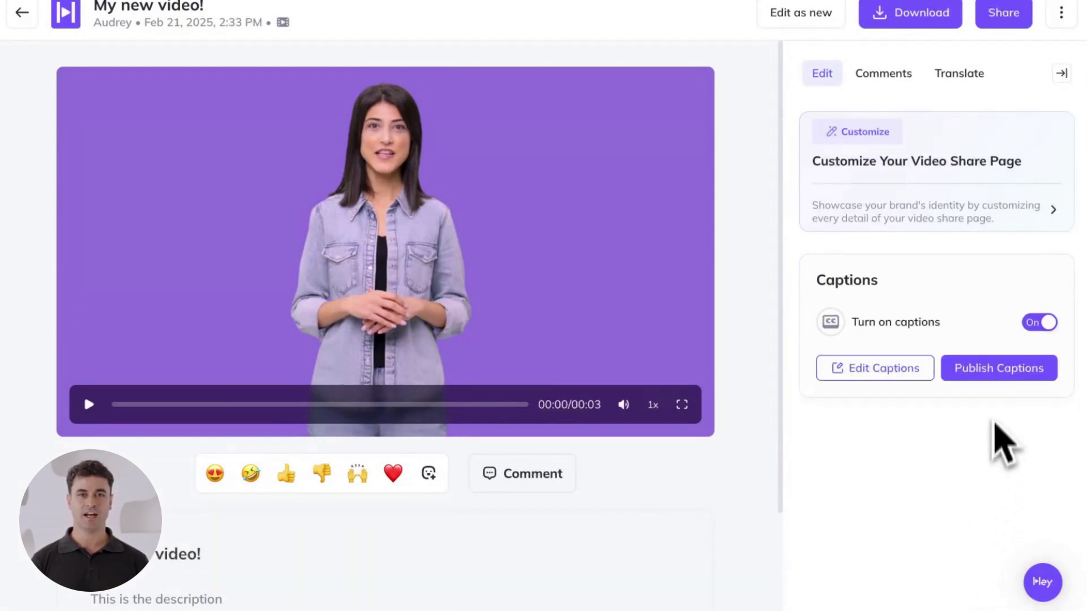
click(997, 368)
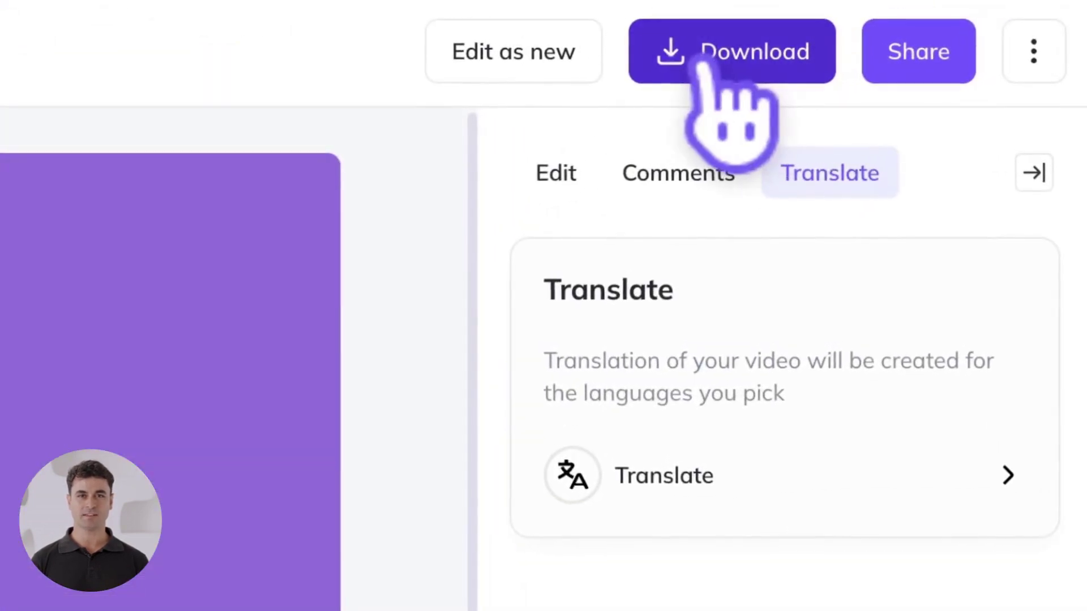
Step: Keep 1080P resolution in the download options, leaving SCORM and captioned-video download off
click(894, 23)
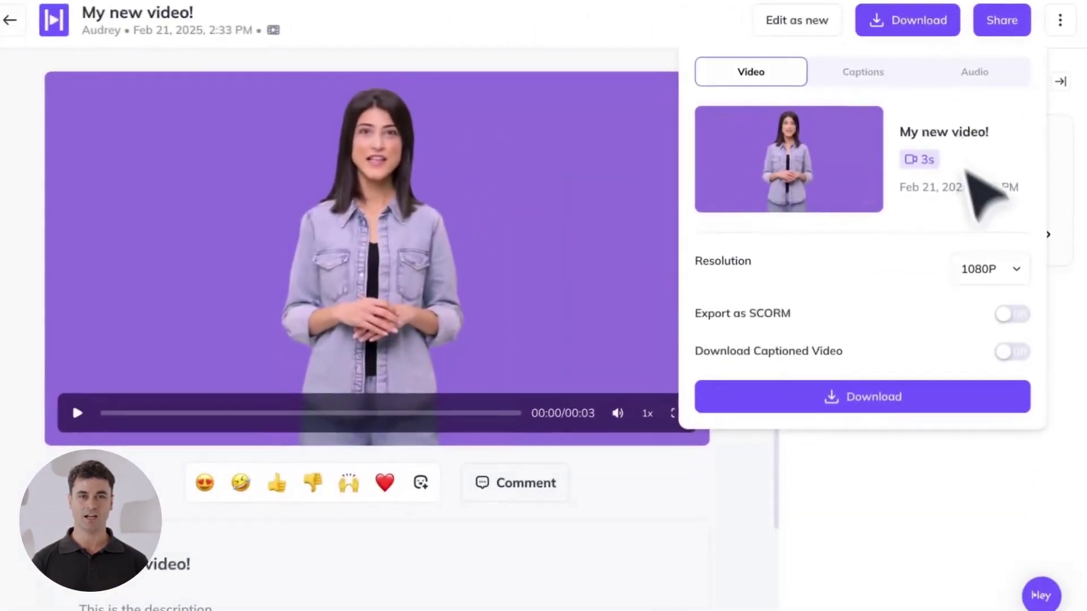
click(1013, 269)
click(1009, 269)
click(1012, 314)
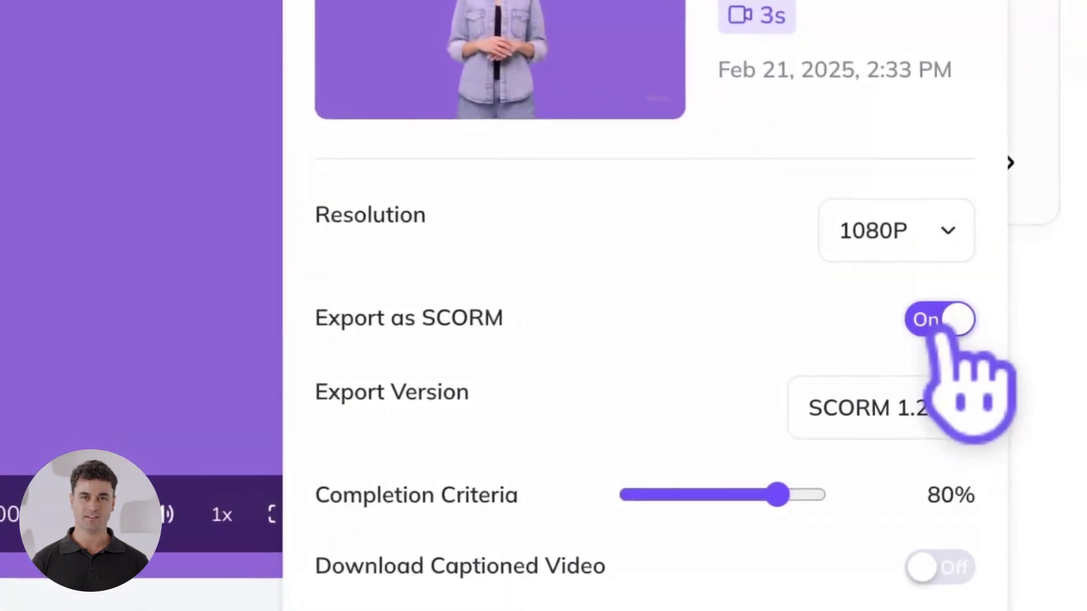
click(941, 321)
click(940, 395)
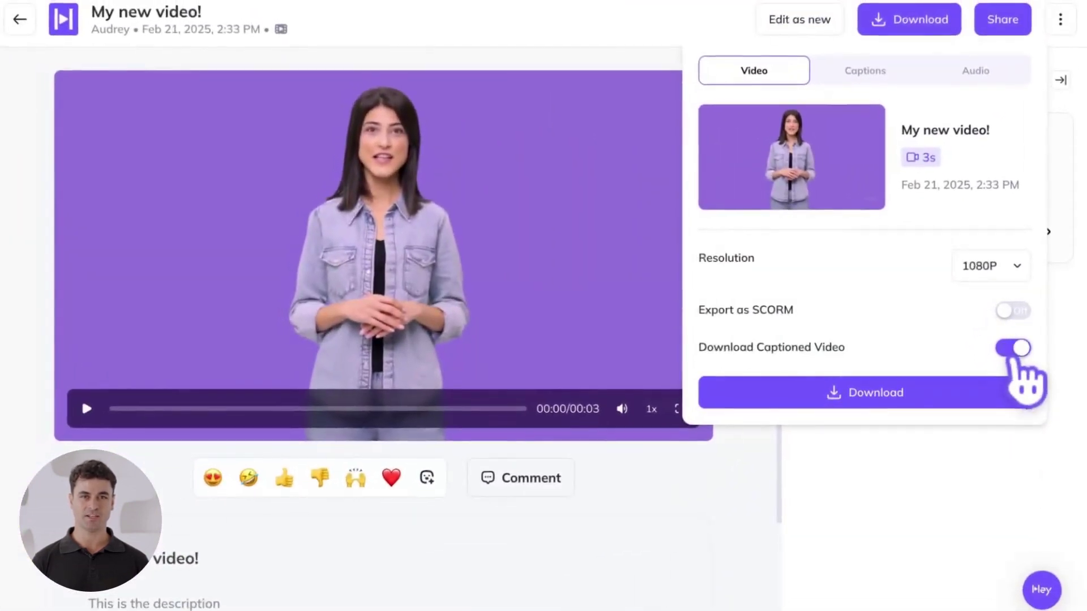
click(941, 393)
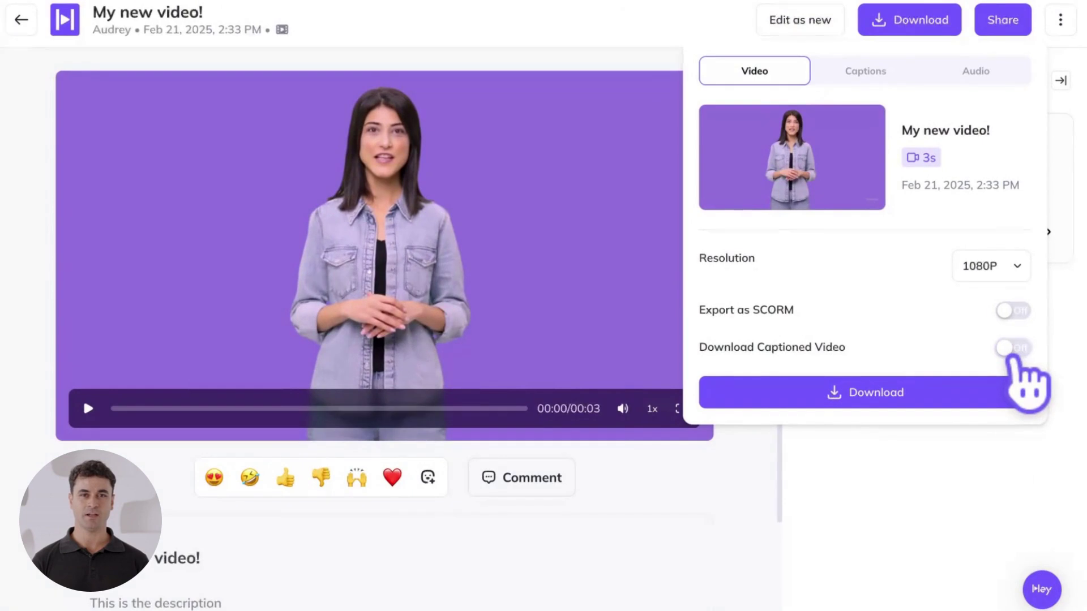
Step: Enable SCORM export with version SCORM 1.2 and a 65% completion criterion
click(1013, 312)
click(1016, 355)
click(1016, 355)
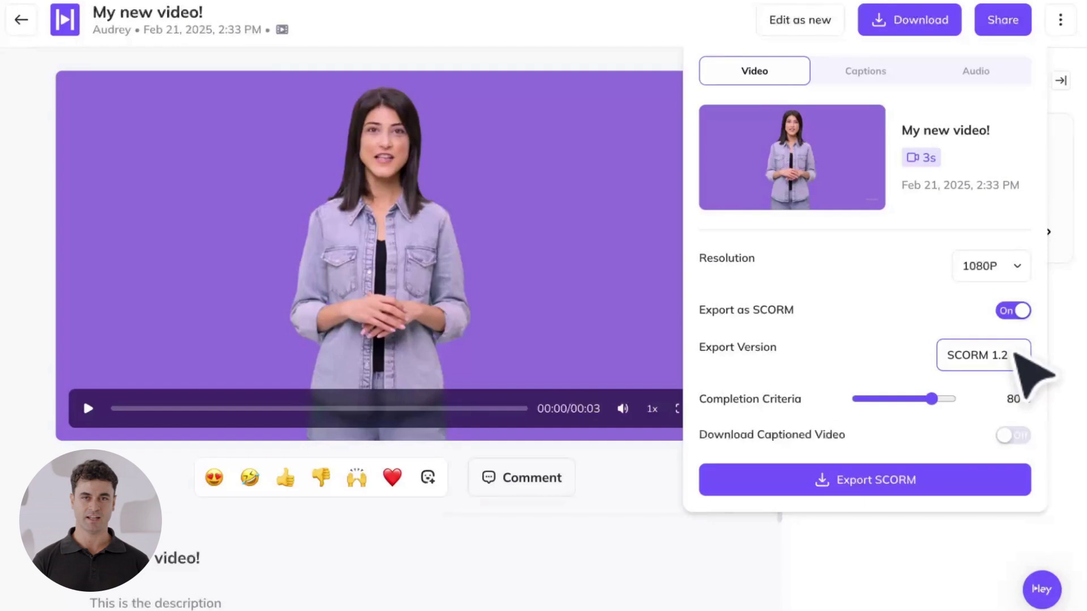
drag(889, 399, 914, 399)
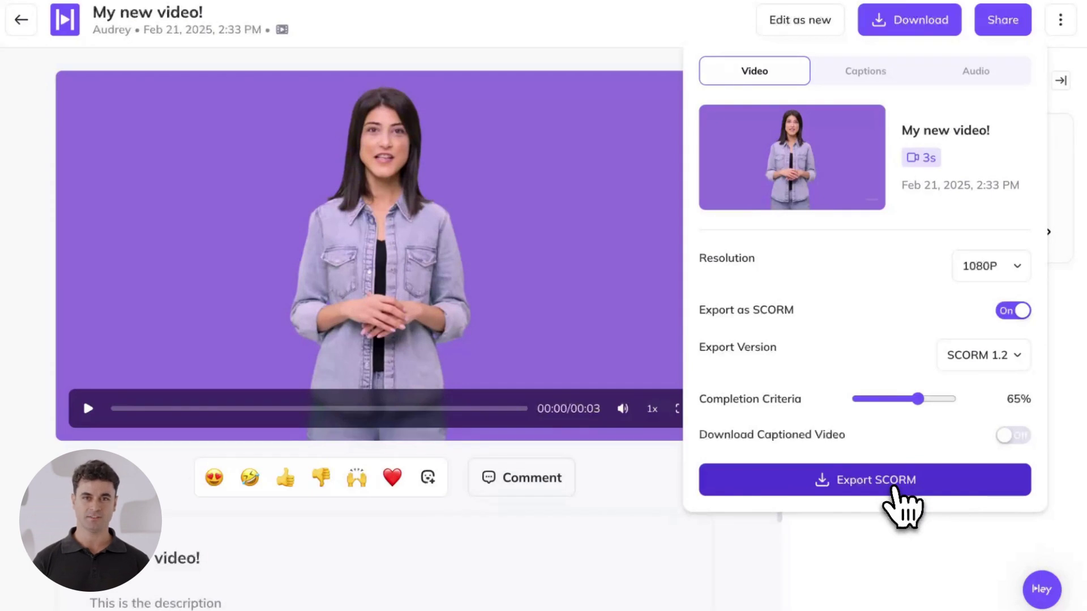
Step: Close the download options to show the Translate panel again
click(699, 23)
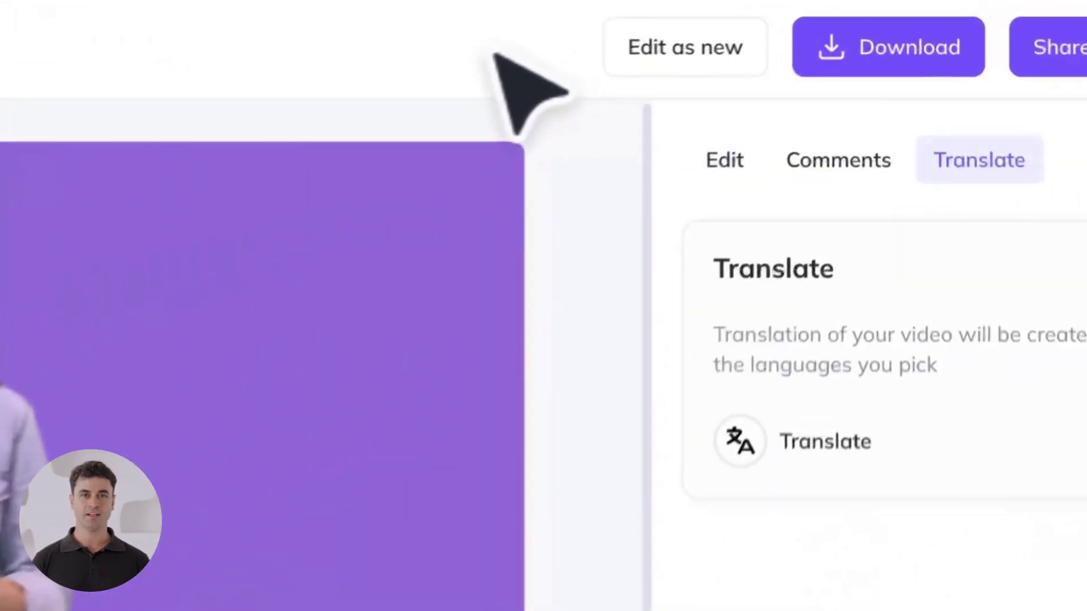